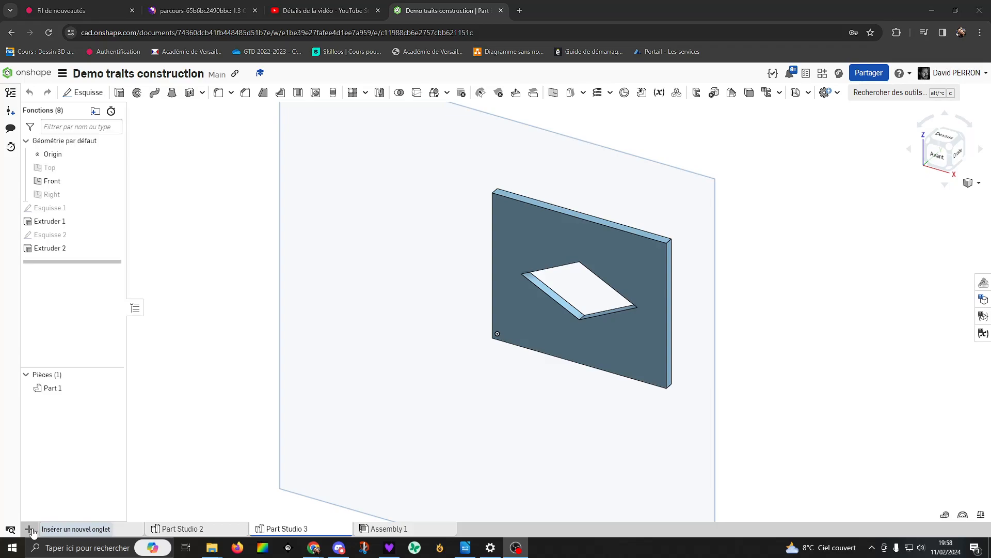
# Create a new drawing from the Onshape ISO_A4.dwt landscape template with no predefined views
pyautogui.click(30, 529)
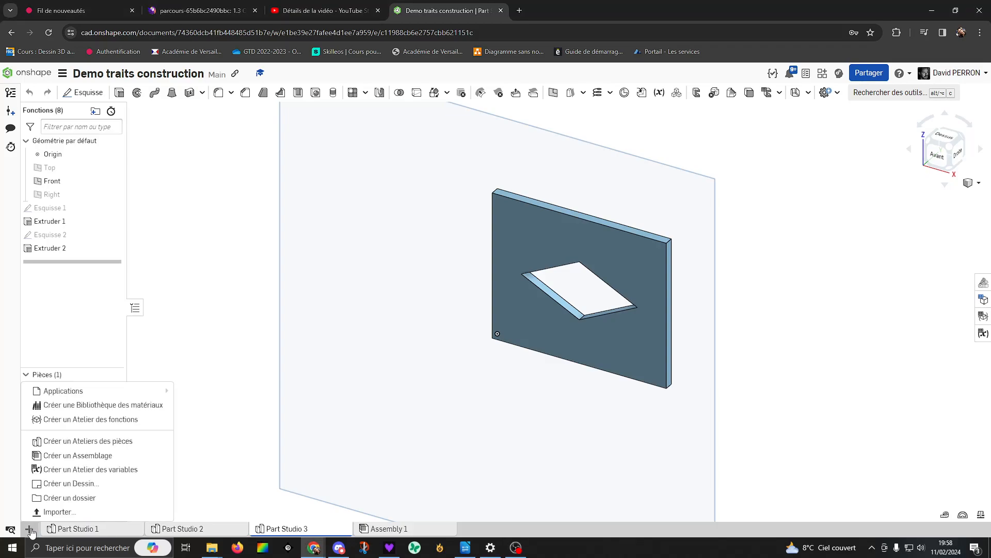
pyautogui.click(69, 484)
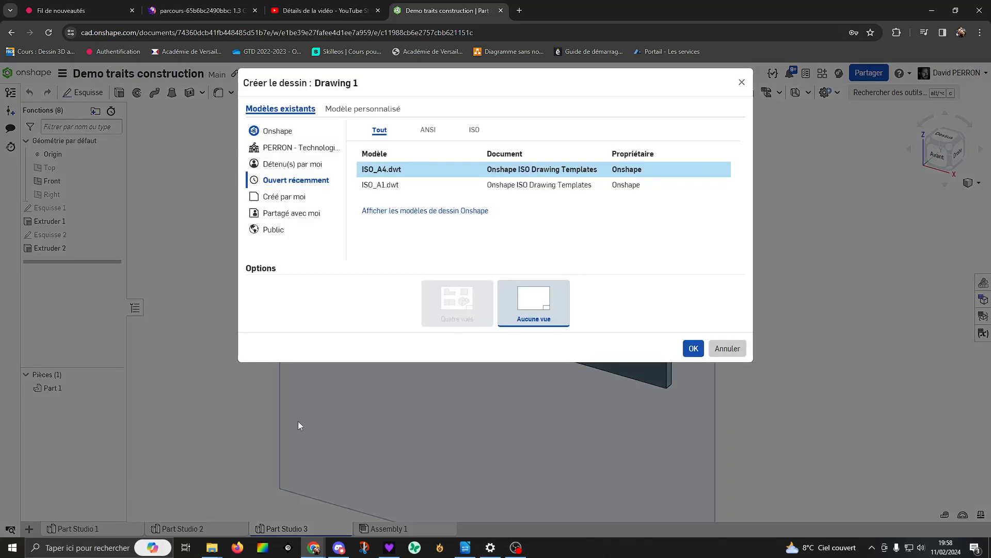
pyautogui.click(474, 132)
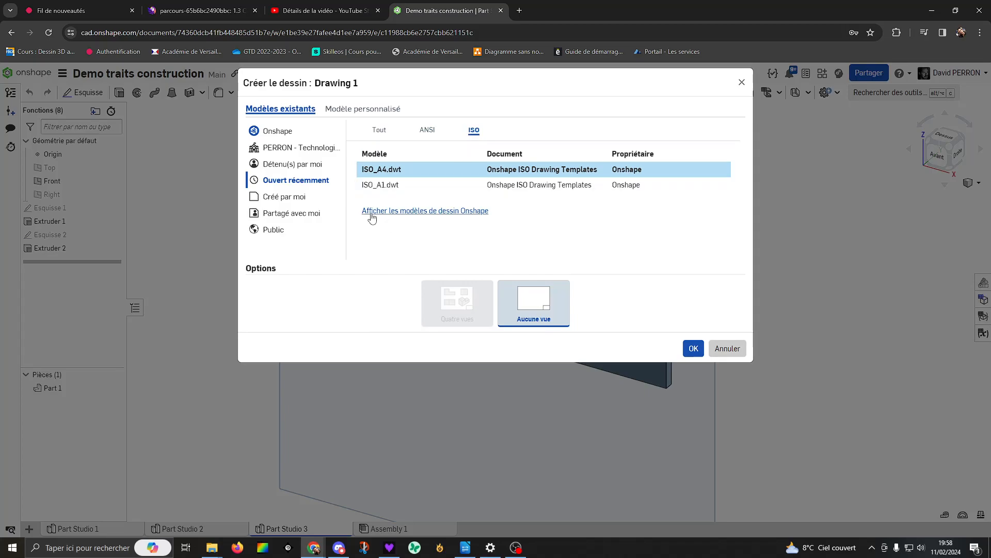
pyautogui.click(453, 212)
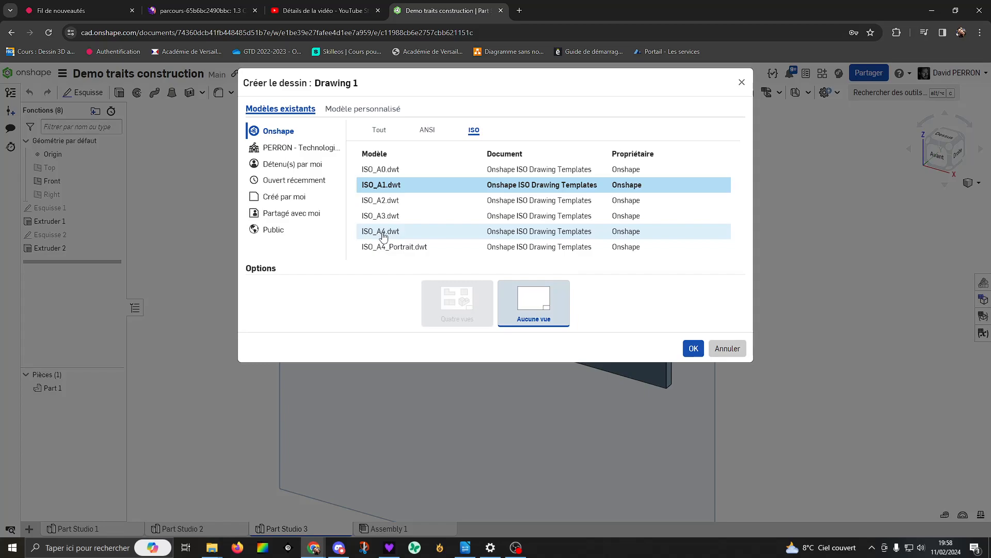
pyautogui.click(383, 233)
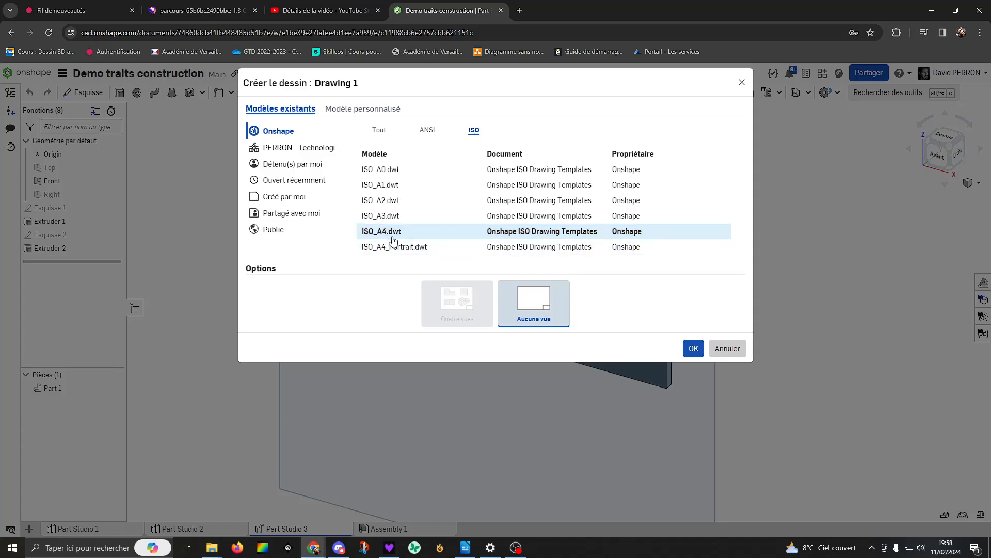
pyautogui.click(693, 349)
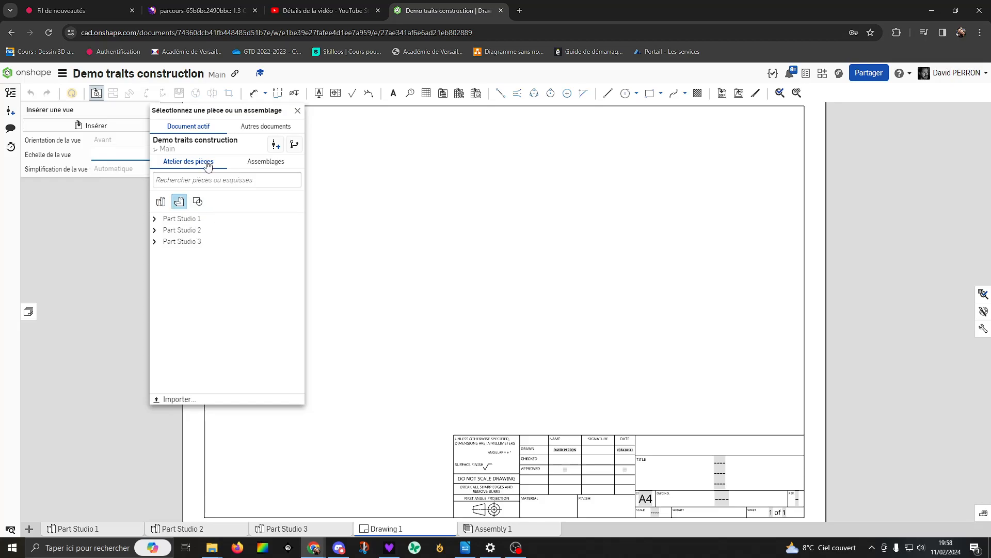
# Insert a 1:1 front view of Part 1 from Part Studio 1 near the centre of the sheet
pyautogui.click(297, 110)
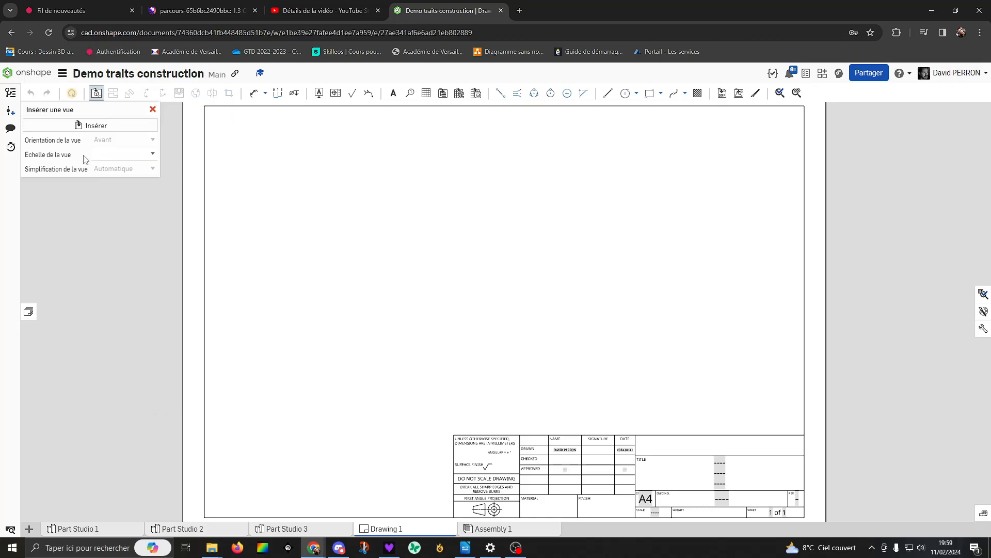
pyautogui.click(153, 154)
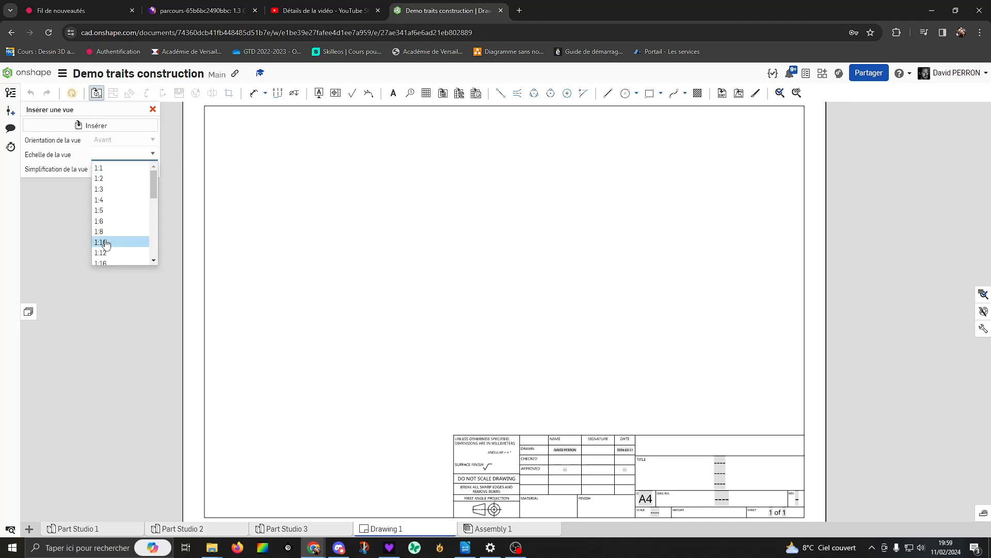
pyautogui.click(107, 169)
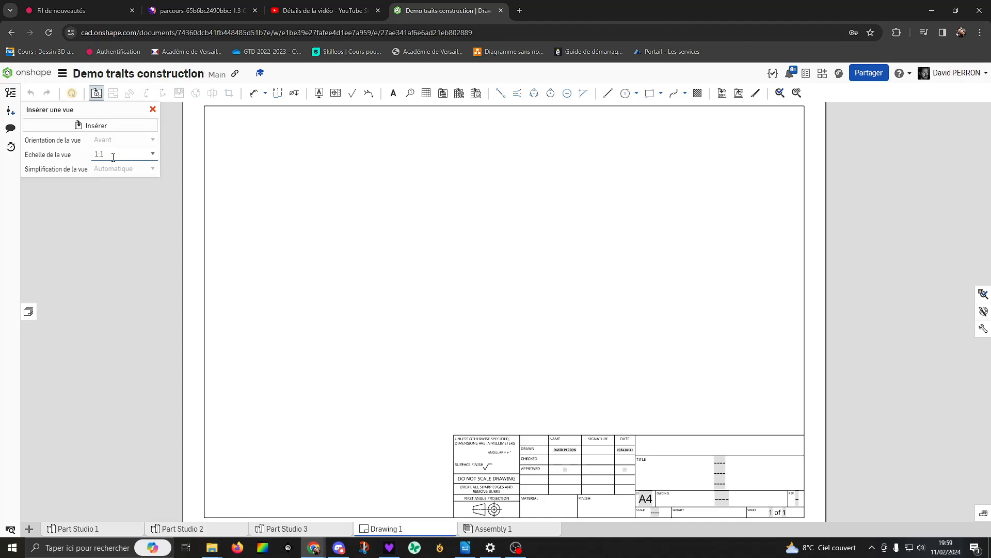
pyautogui.click(104, 128)
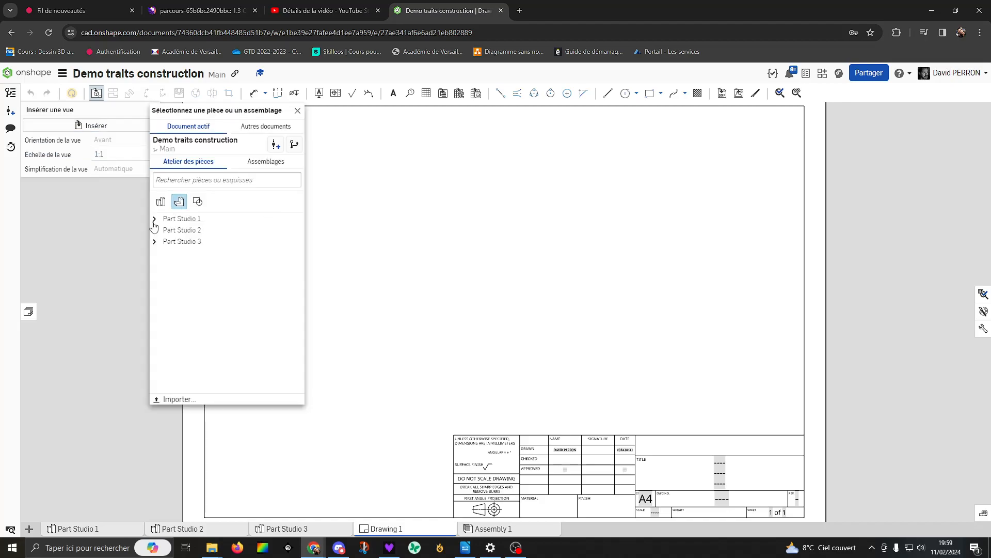
pyautogui.click(154, 219)
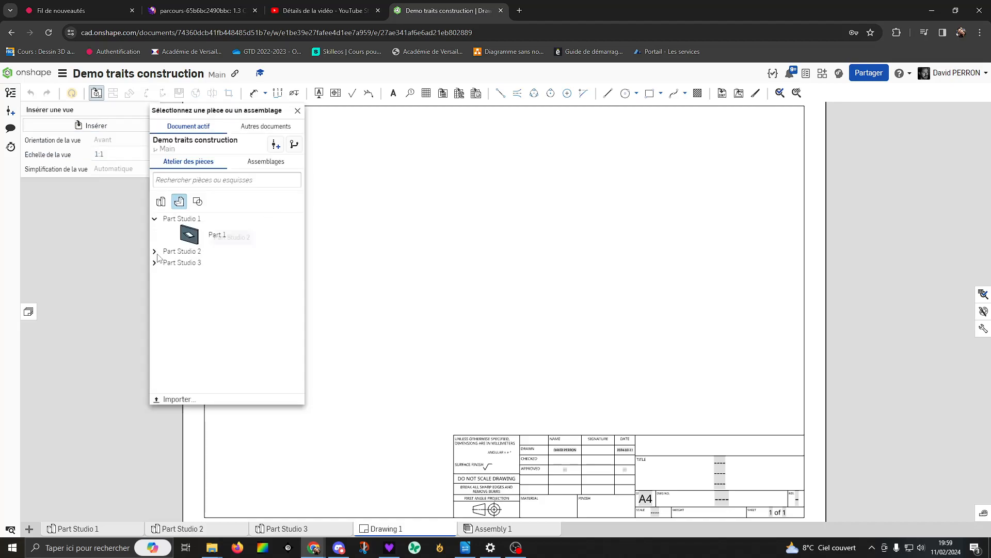
pyautogui.click(155, 252)
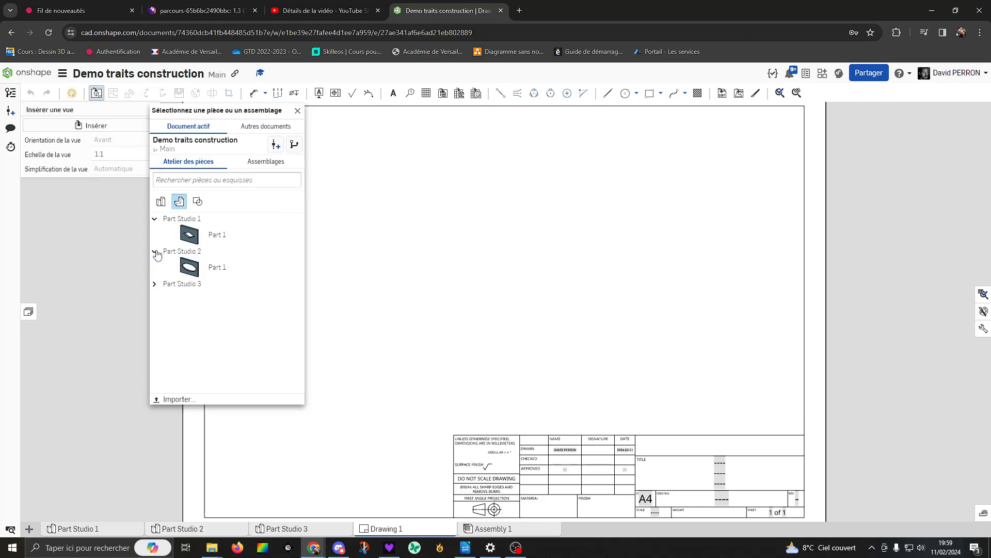
pyautogui.click(205, 238)
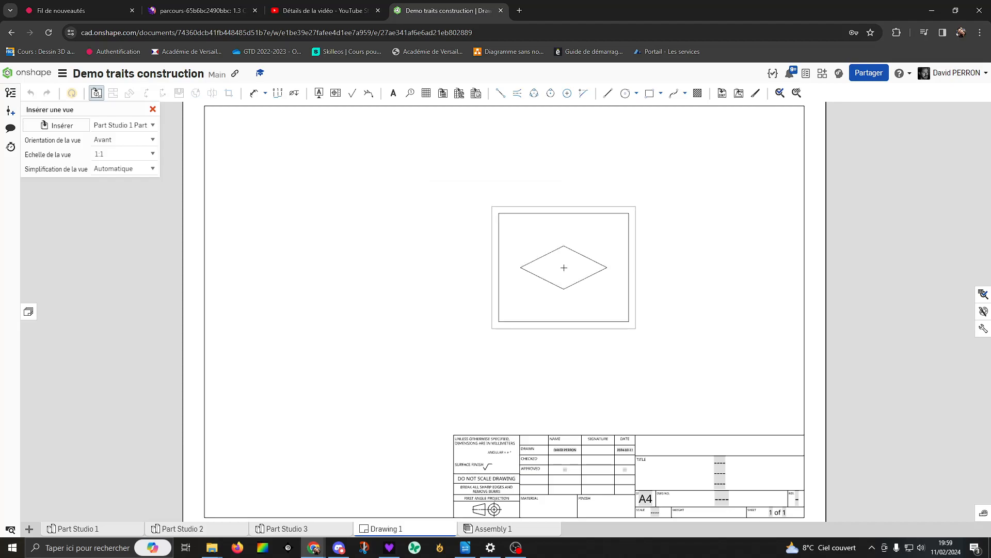
pyautogui.click(553, 265)
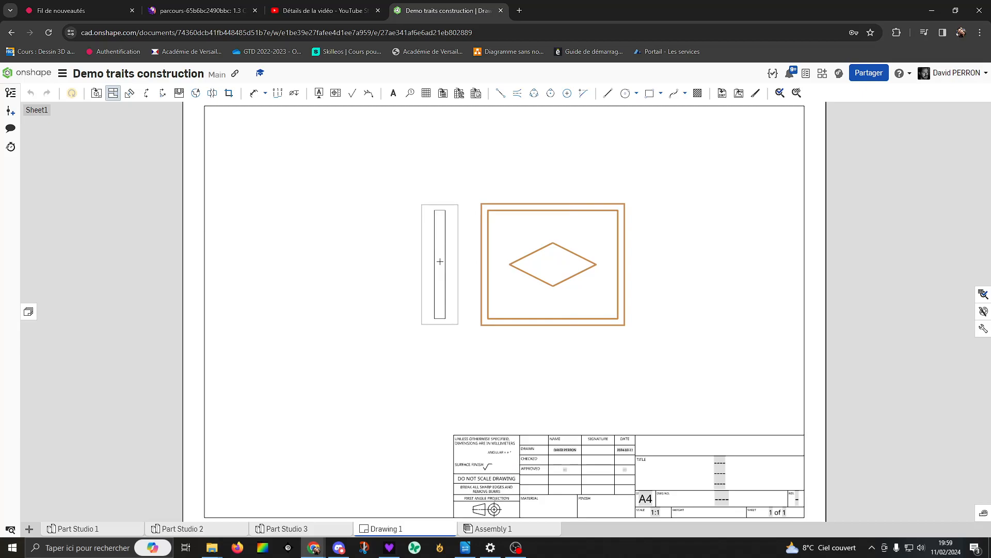
# Project a side view to the left, a view above, and an isometric view to the lower left of the front view
pyautogui.click(440, 261)
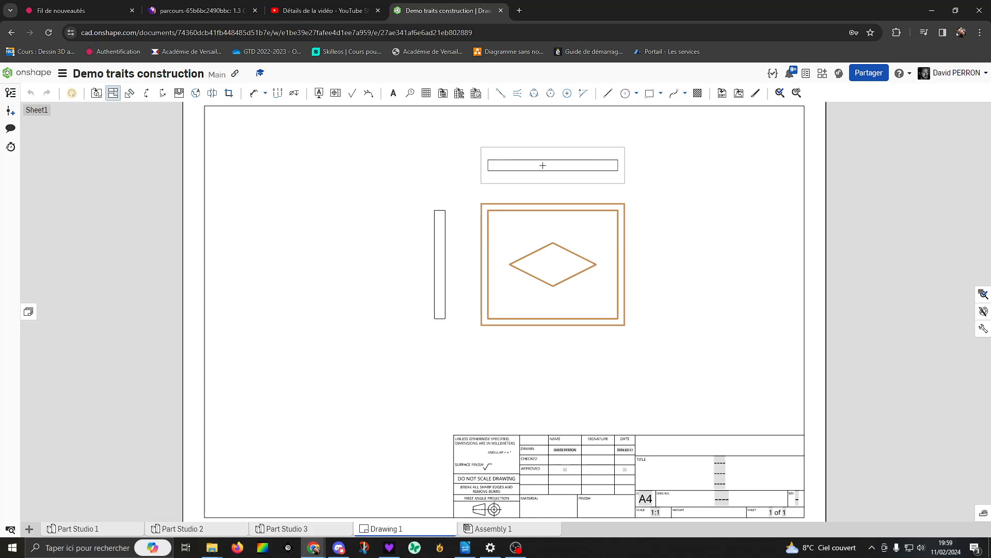
pyautogui.click(542, 169)
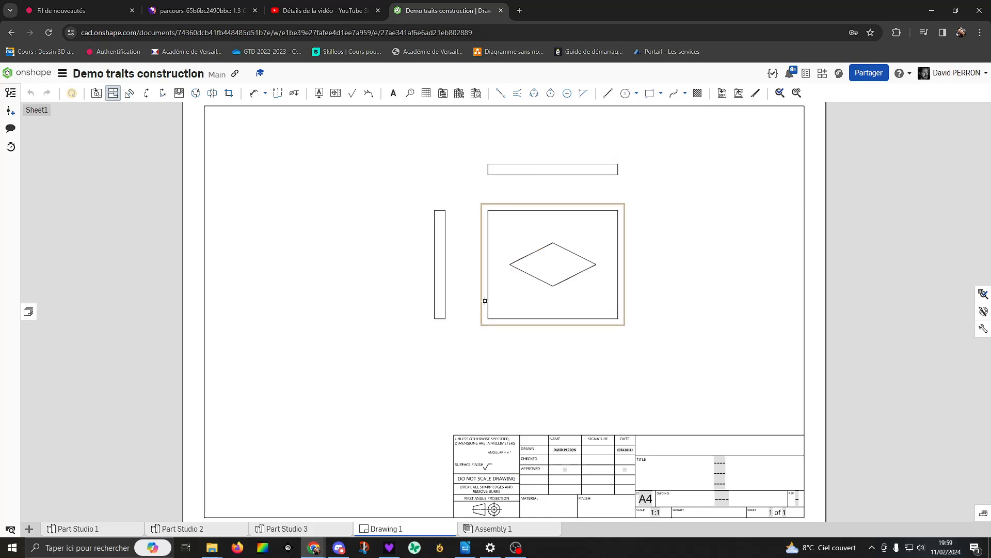
pyautogui.click(485, 300)
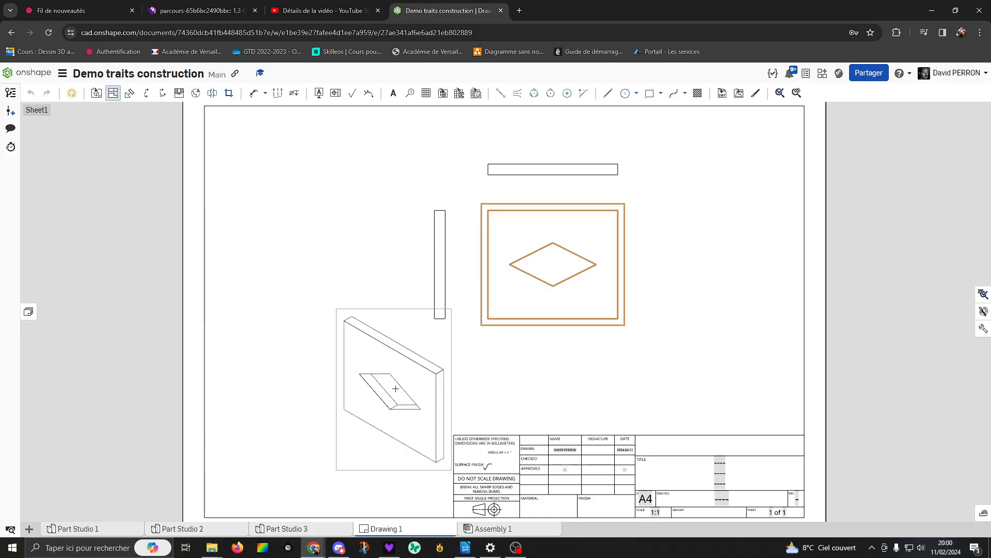
pyautogui.click(399, 386)
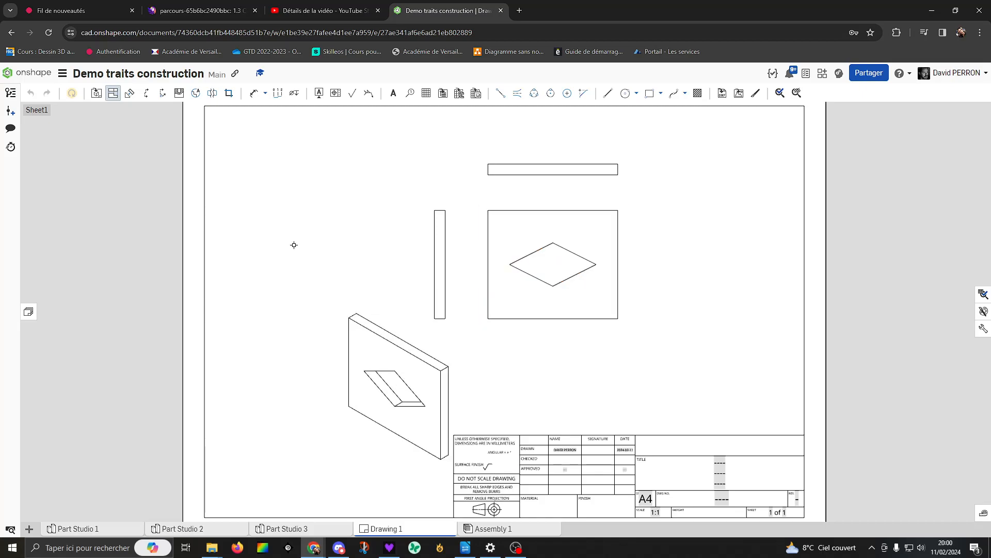
pyautogui.click(113, 96)
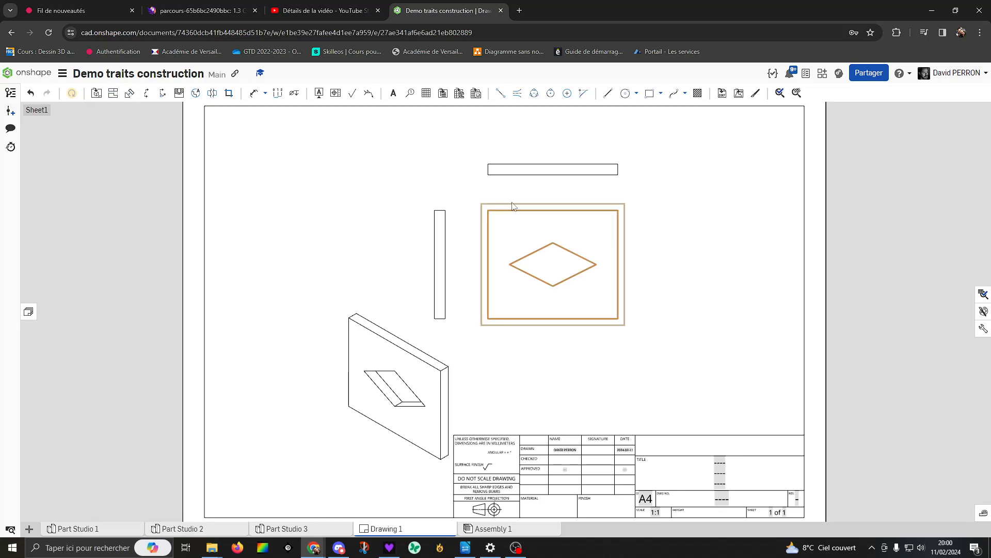
# Reposition the views toward the left half of the sheet, with the isometric view below them and clear of the title block
pyautogui.moveTo(513, 206)
pyautogui.mouseDown()
pyautogui.moveTo(453, 216)
pyautogui.moveTo(385, 207)
pyautogui.mouseUp()
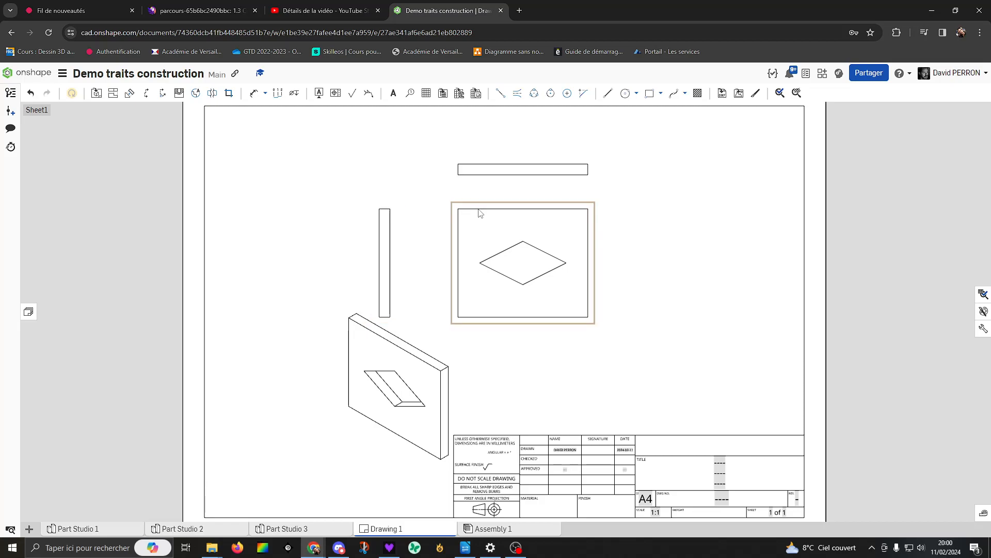
pyautogui.moveTo(481, 213); pyautogui.dragTo(309, 206)
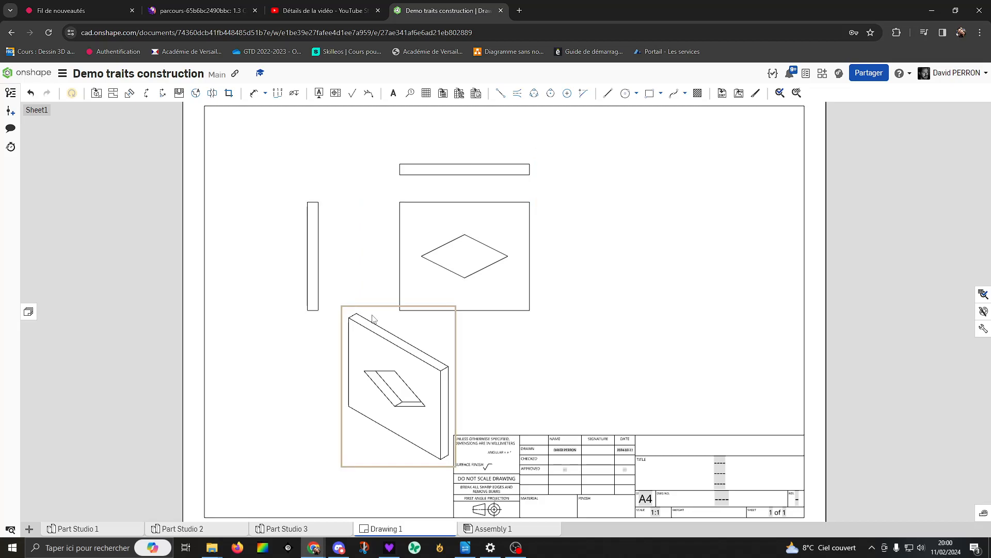
pyautogui.moveTo(373, 318); pyautogui.dragTo(336, 340)
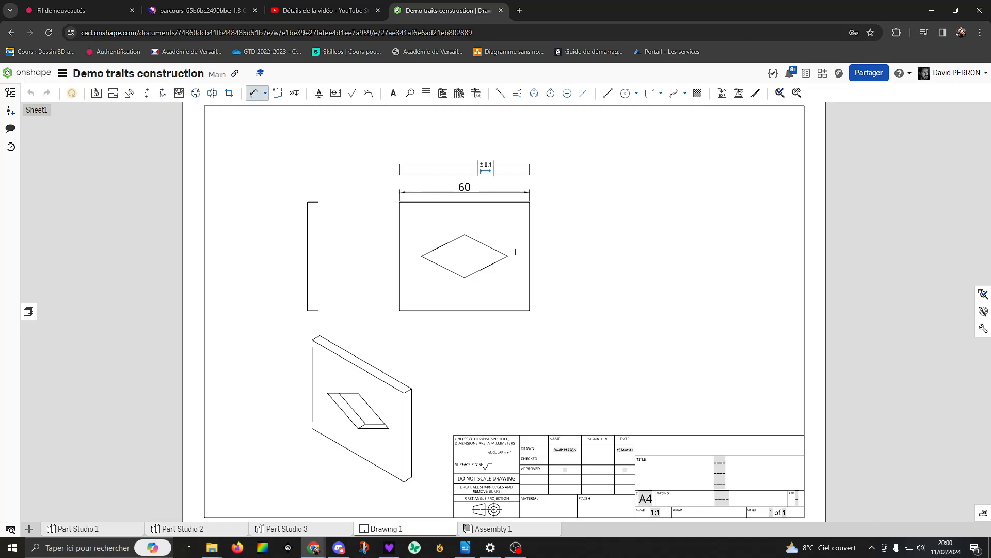
# Dimension the plate's height beside the front view and its thickness above the side view
pyautogui.click(529, 248)
pyautogui.click(564, 239)
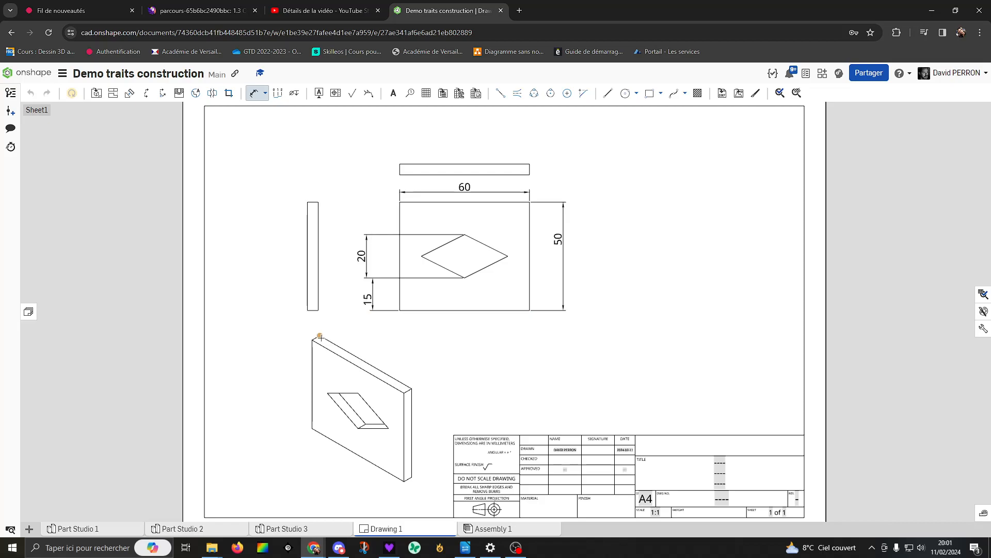
pyautogui.click(313, 202)
pyautogui.click(313, 180)
# Try a dimension along the upper long edge of the isometric view and delete it
pyautogui.click(364, 358)
pyautogui.click(376, 345)
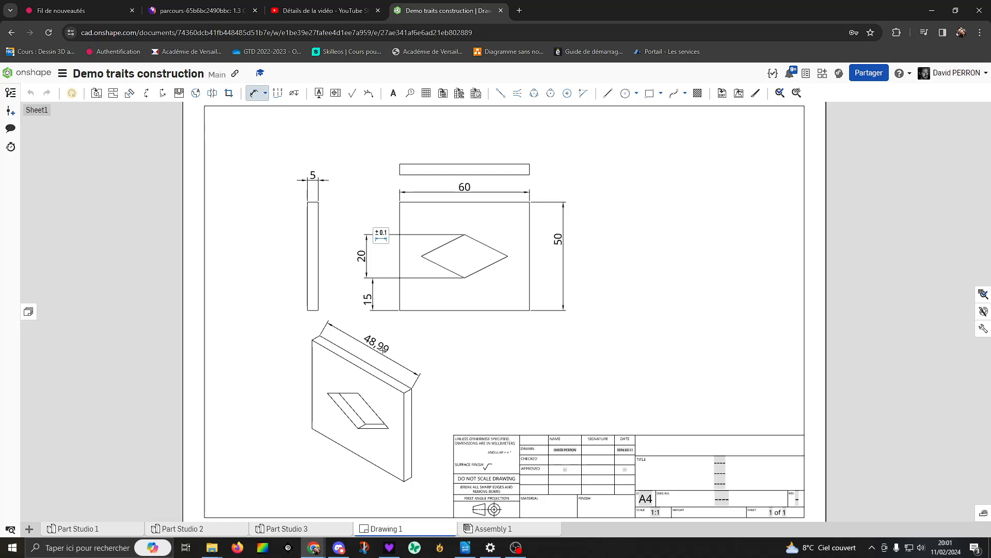
pyautogui.press('Escape')
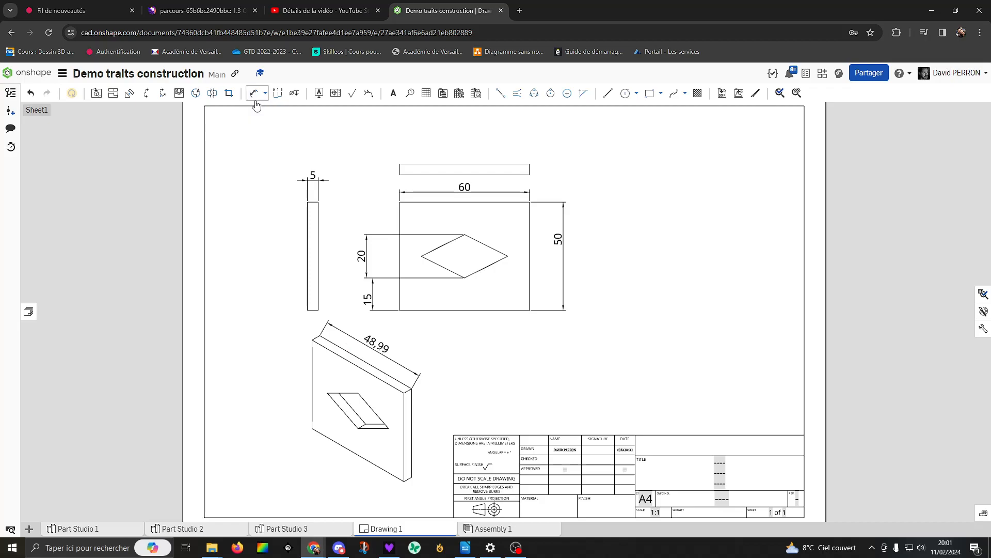
pyautogui.click(376, 344)
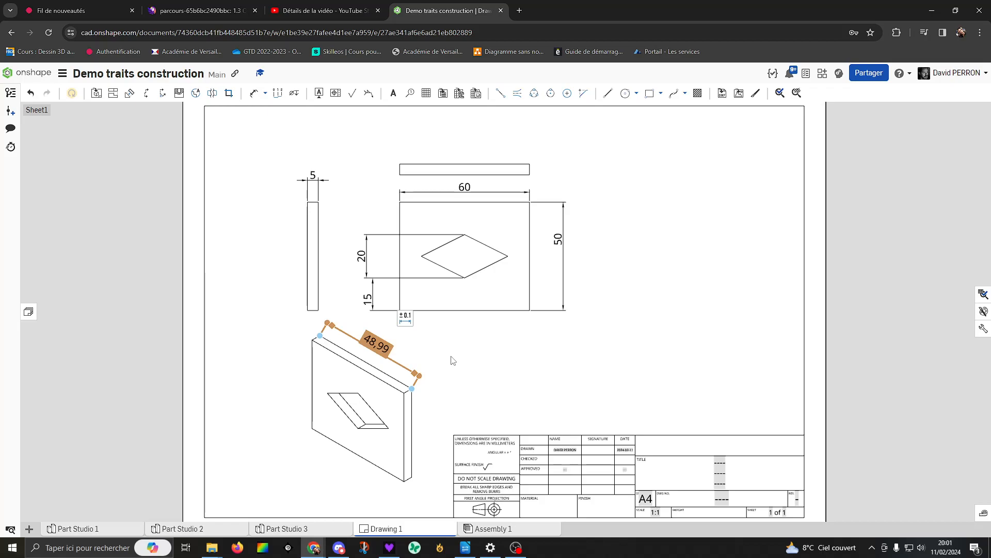
pyautogui.press('Delete')
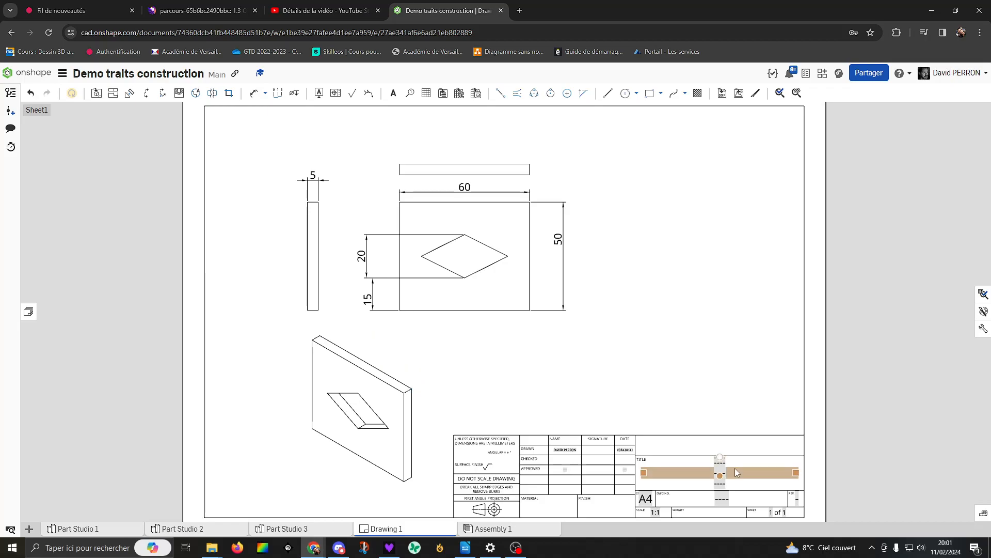
# Replace the third title line in the title block with "Ma piece" and inspect the title block before showing the whole sheet
pyautogui.doubleClick(735, 469)
pyautogui.click(714, 481)
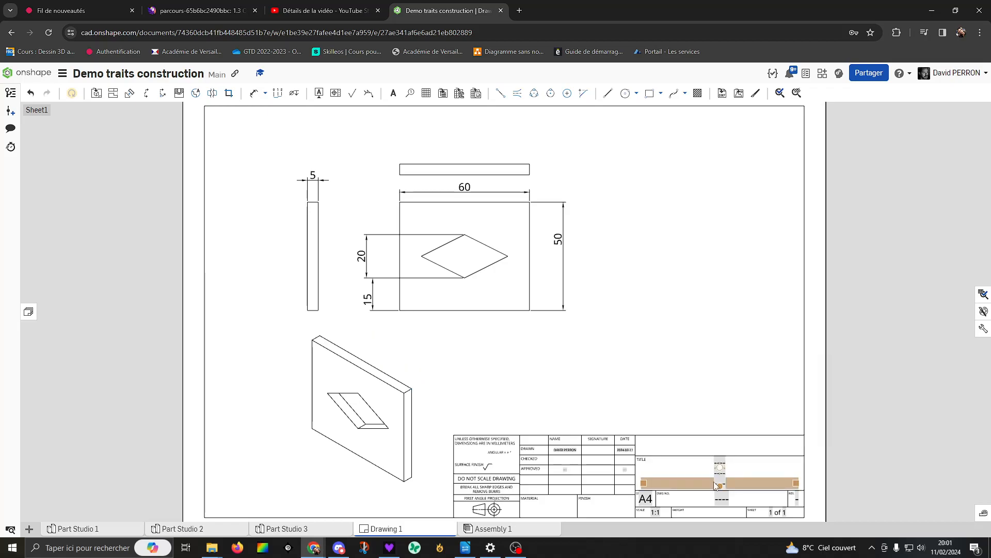
pyautogui.doubleClick(715, 484)
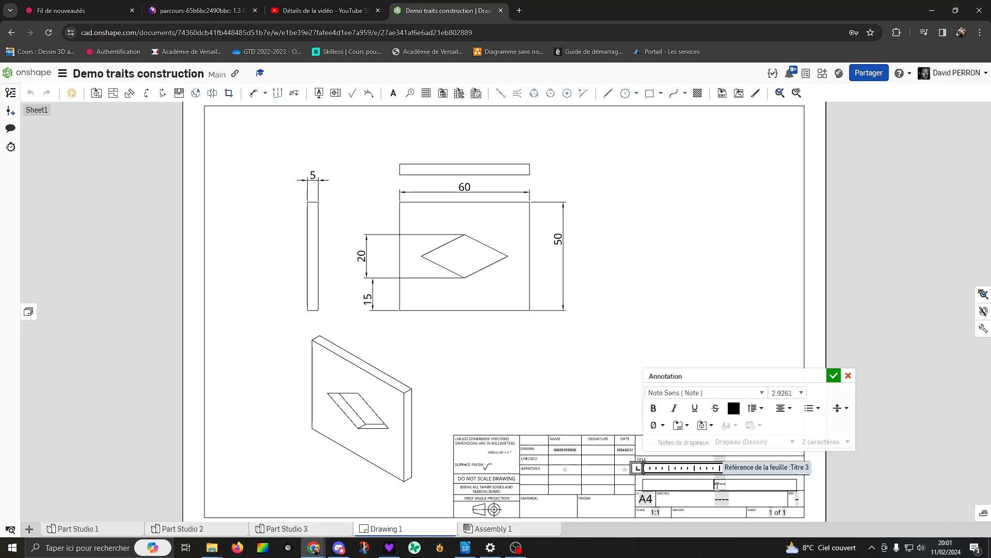
pyautogui.hotkey('ctrl', 'a')
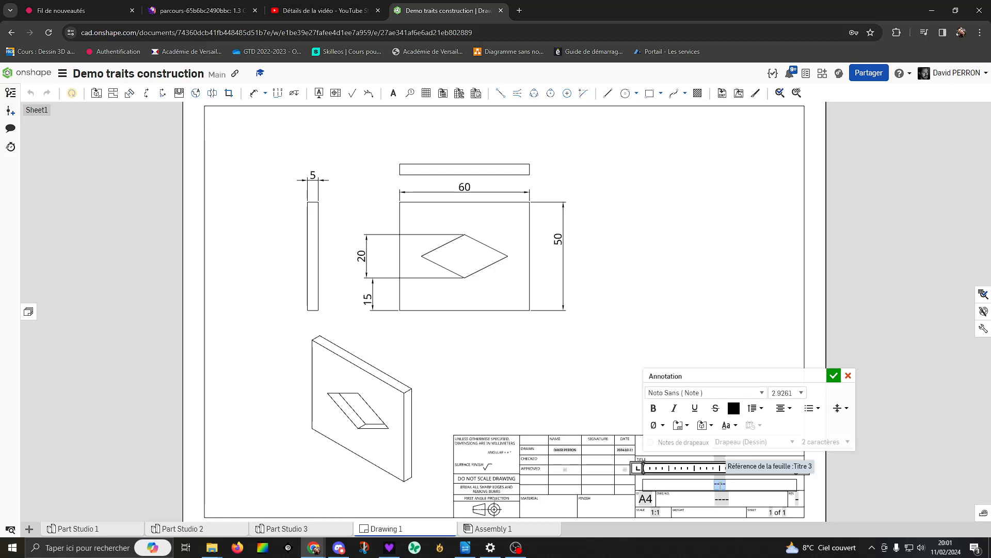
pyautogui.write('Ma piece')
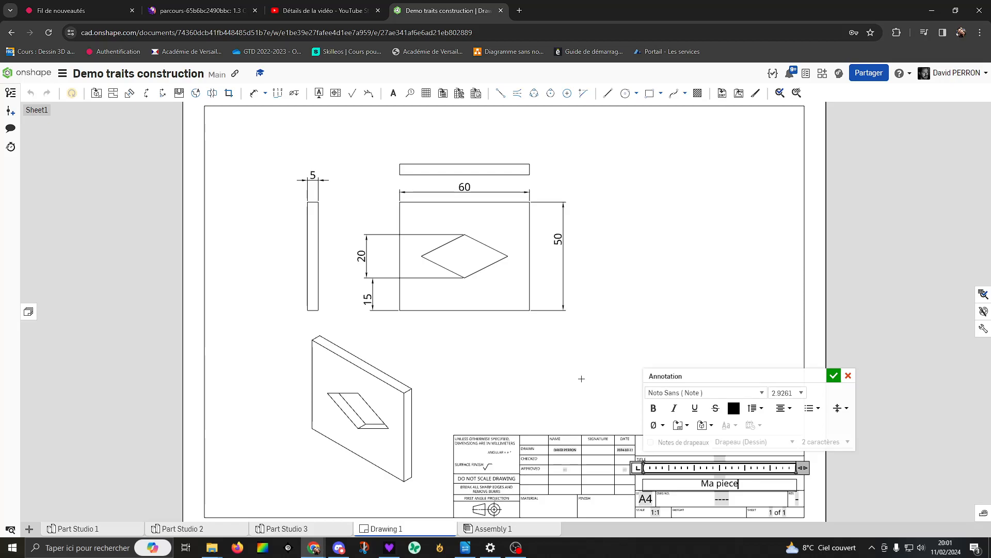
pyautogui.click(714, 497)
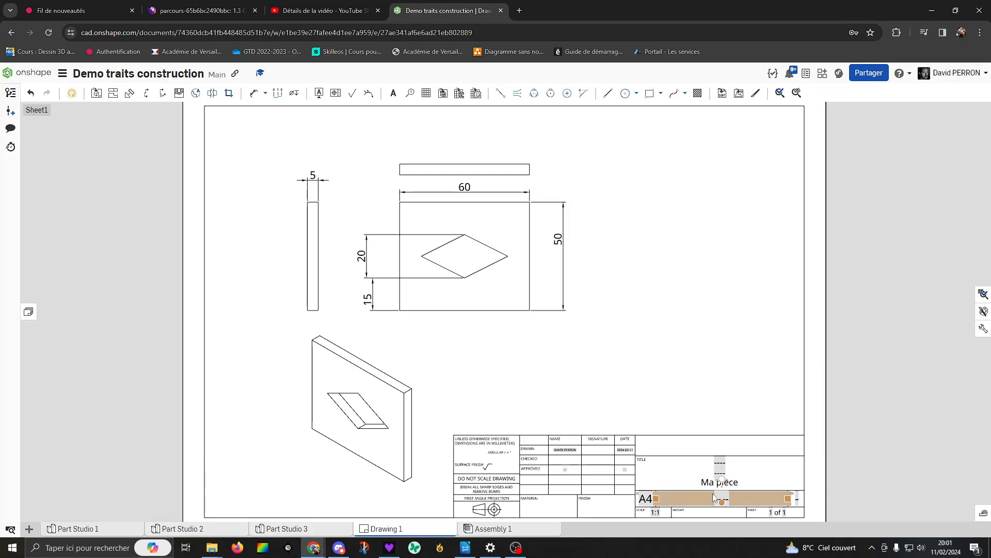
pyautogui.scroll(4, 652, 472)
pyautogui.moveTo(537, 327); pyautogui.dragTo(414, 182, button='middle')
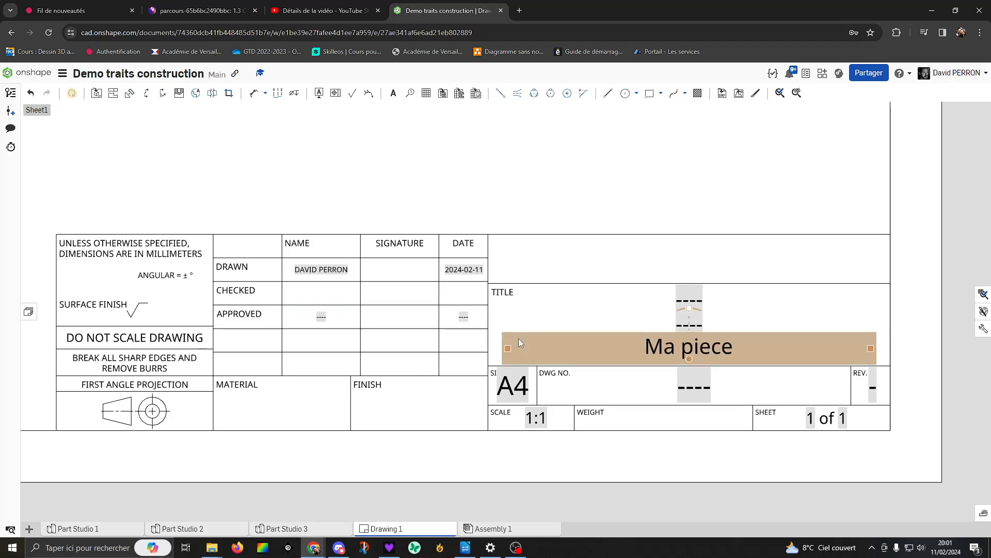
pyautogui.press('f')
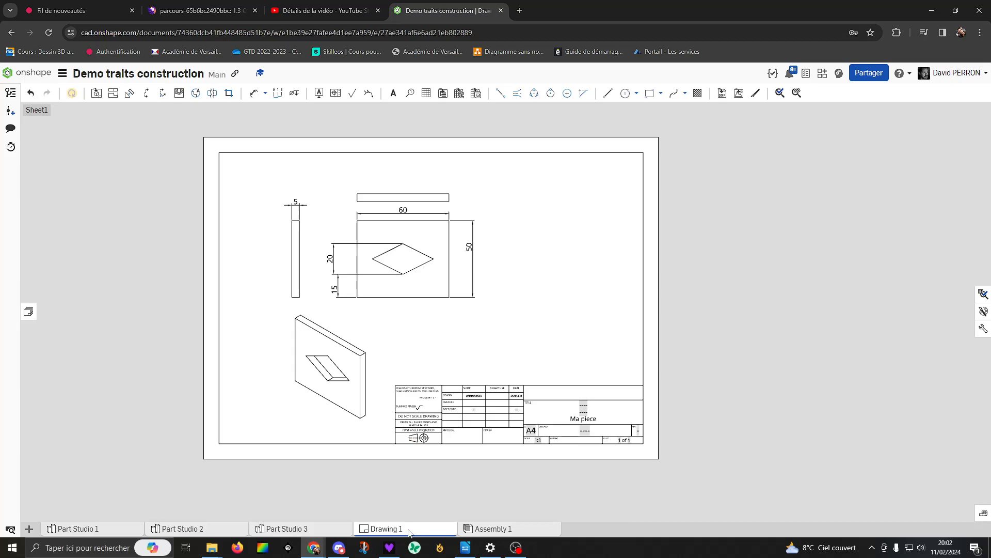
# Export Drawing 1 as a downloaded PDF, keeping the default PDF options
pyautogui.click(476, 166)
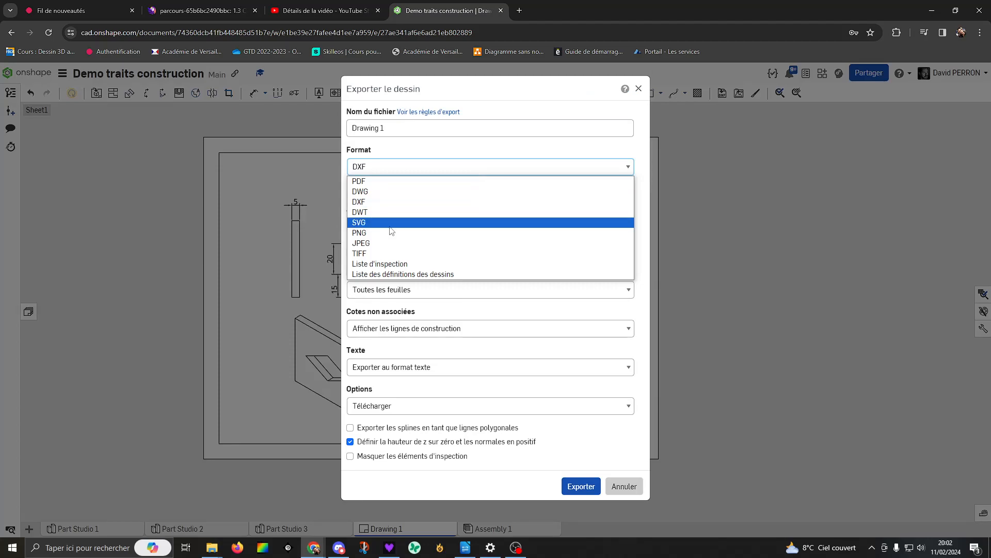
pyautogui.click(375, 182)
pyautogui.click(602, 414)
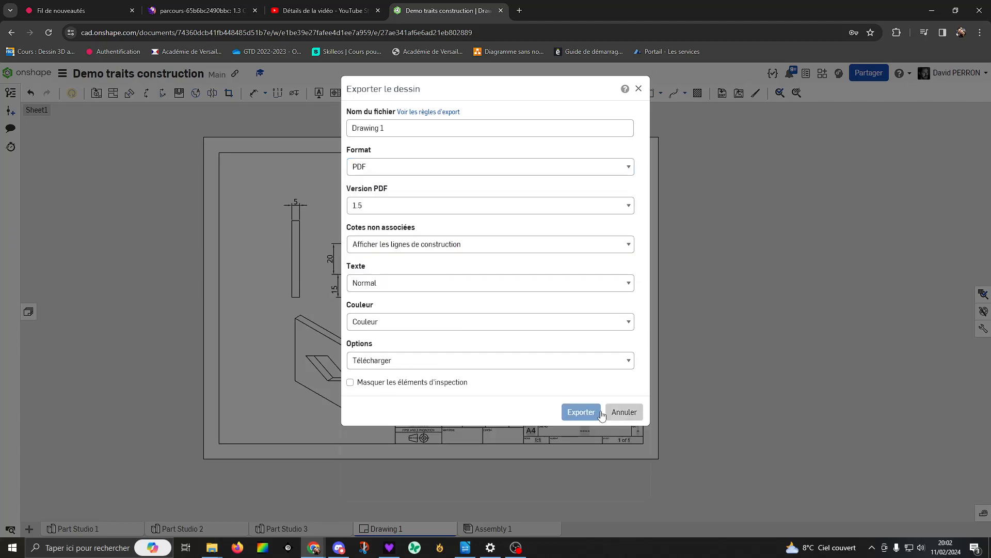